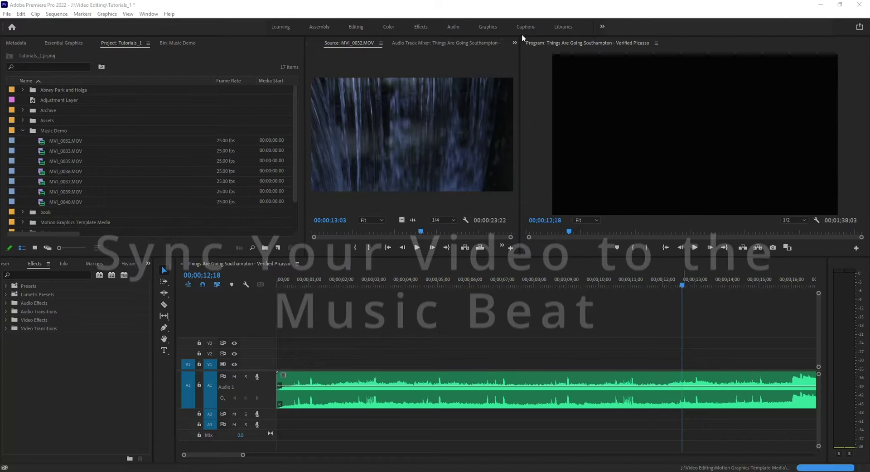
Play the song's audio clip on A1 from 00;00;00;00 to hear where its beats fall, then stop
{"action": "left_click", "coordinate": [291, 393]}
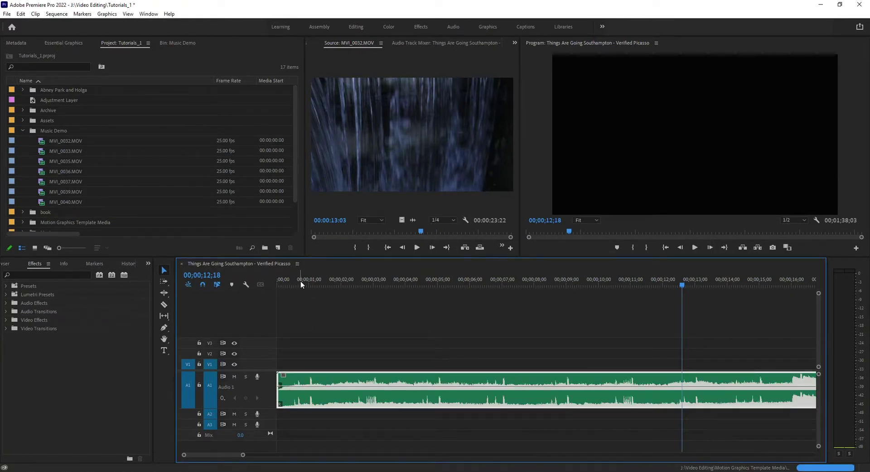
{"action": "left_click_drag", "start_coordinate": [301, 281], "coordinate": [254, 279]}
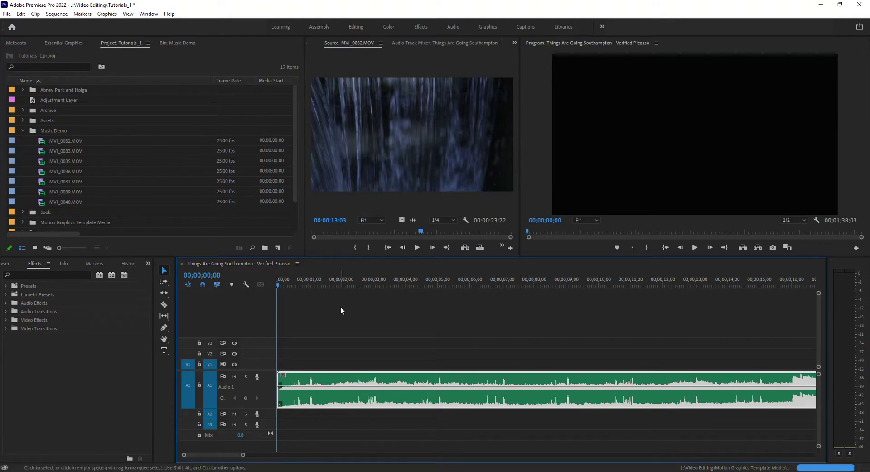
{"action": "key", "text": "space"}
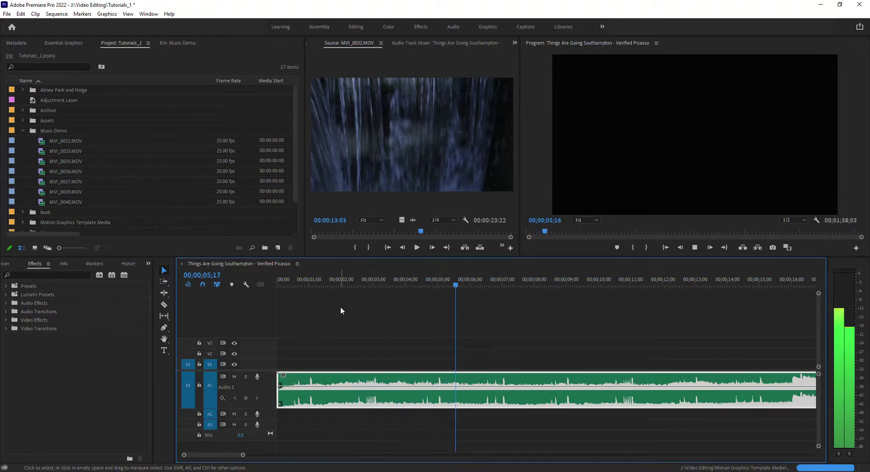
{"action": "key", "text": "space"}
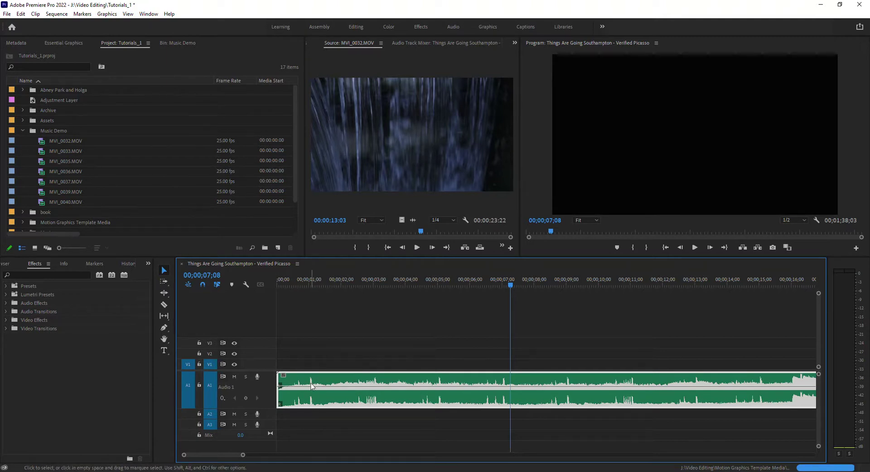
Add a sequence marker on the first beat at 00;00;01;02
{"action": "left_click", "coordinate": [311, 280]}
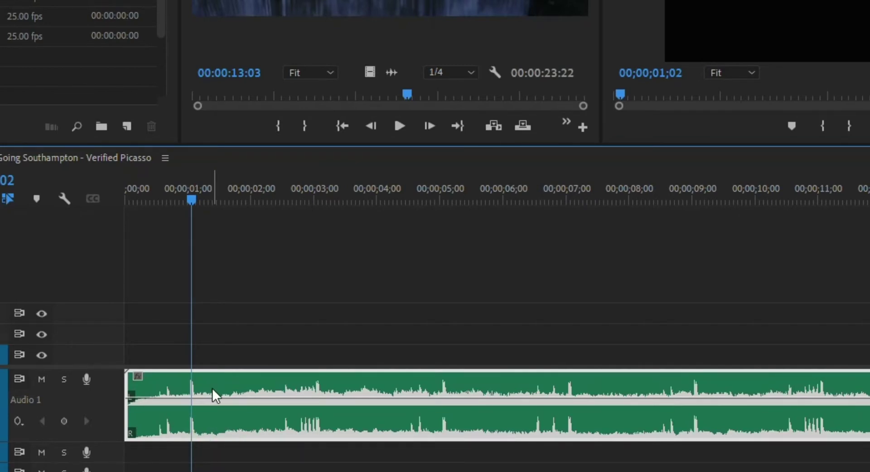
{"action": "left_click", "coordinate": [232, 305]}
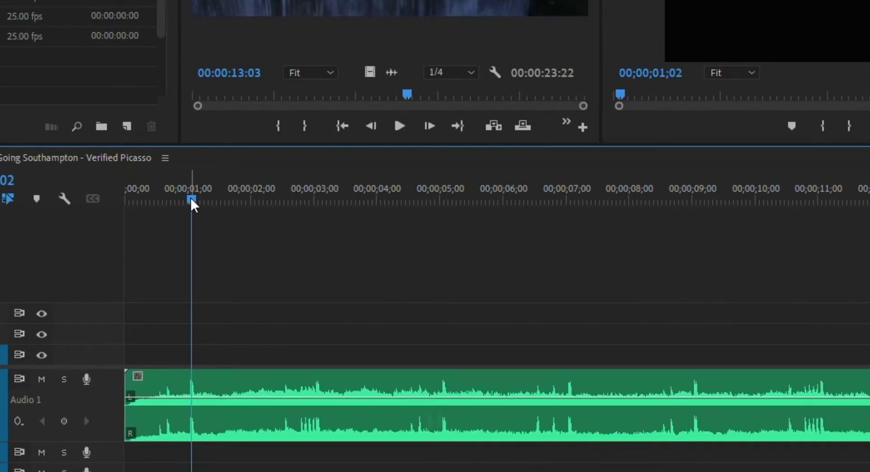
{"action": "key", "text": "m"}
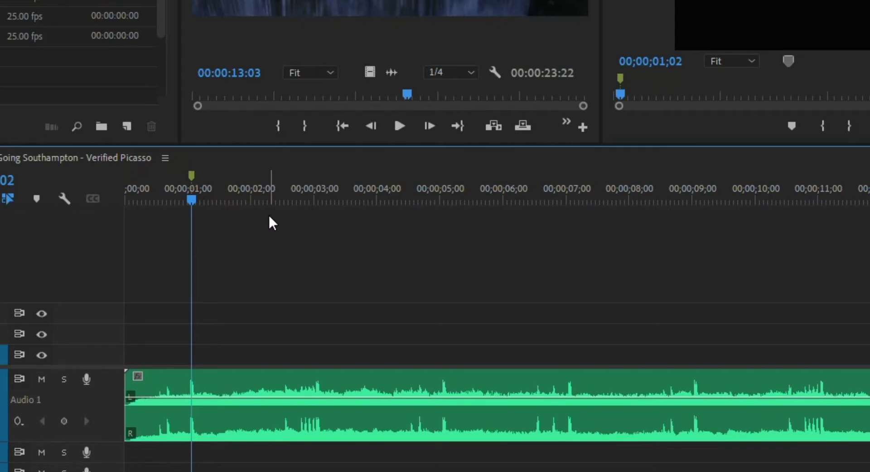
During playback, add markers on the beats near 3, 5 and 7 seconds
{"action": "key", "text": "space"}
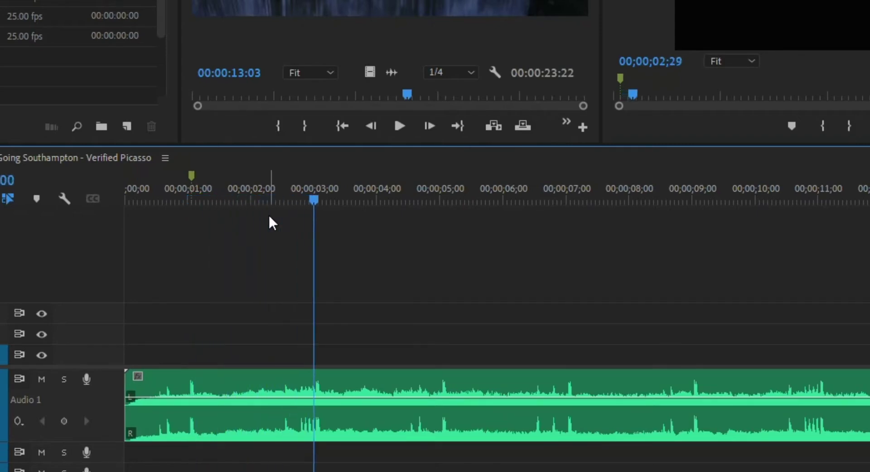
{"action": "key", "text": "m"}
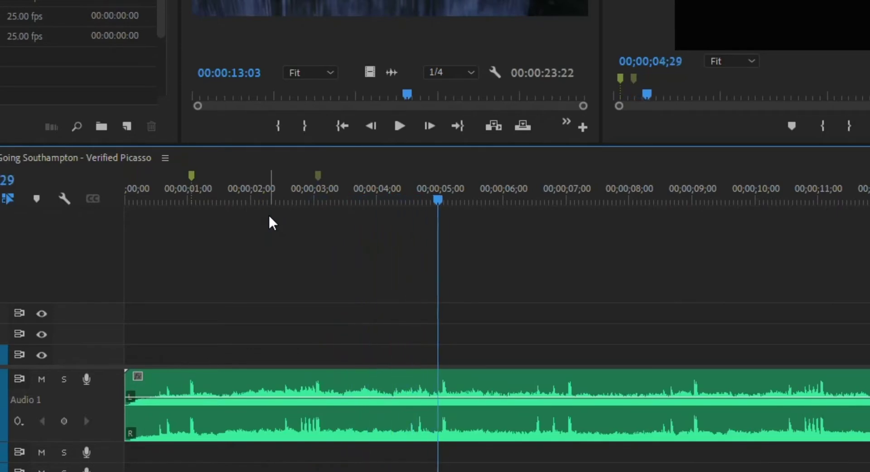
{"action": "key", "text": "m"}
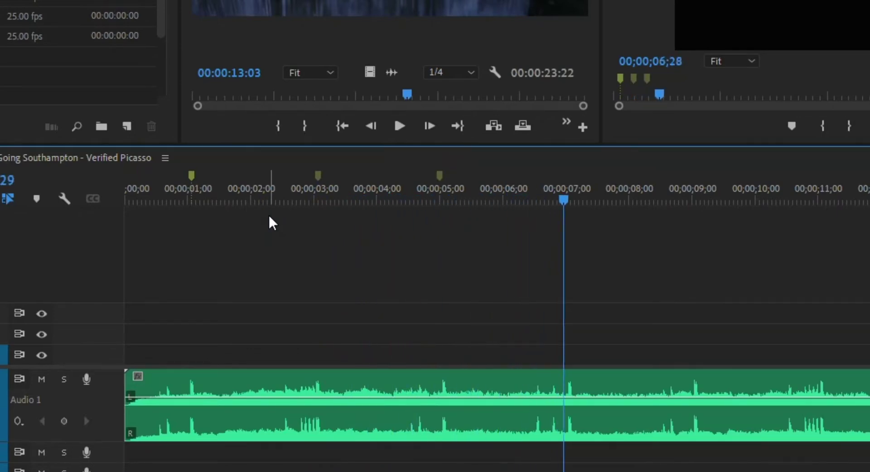
{"action": "key", "text": "m"}
{"action": "key", "text": "space"}
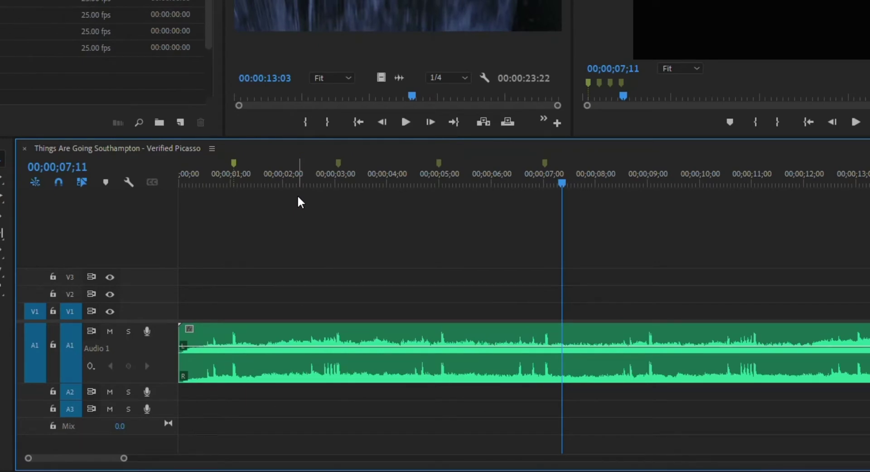
Mark the beats near 9, 12;29 and 15 seconds, then add a marker at 00;00;00;00
{"action": "key", "text": "space"}
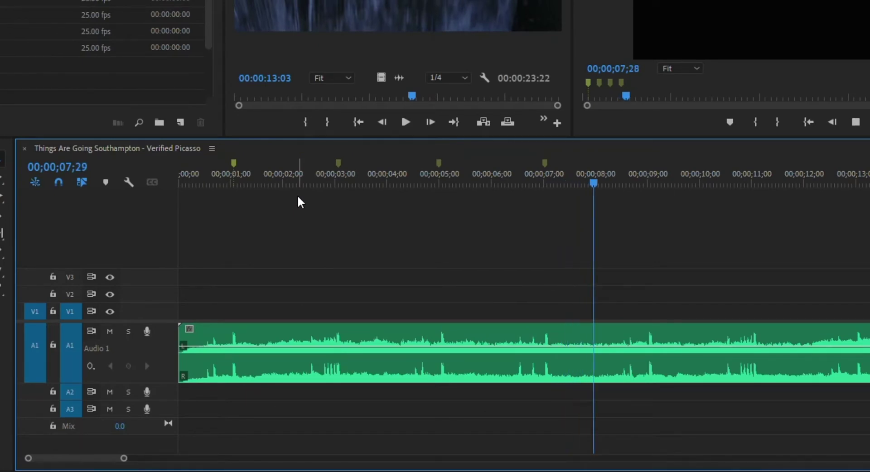
{"action": "key", "text": "m"}
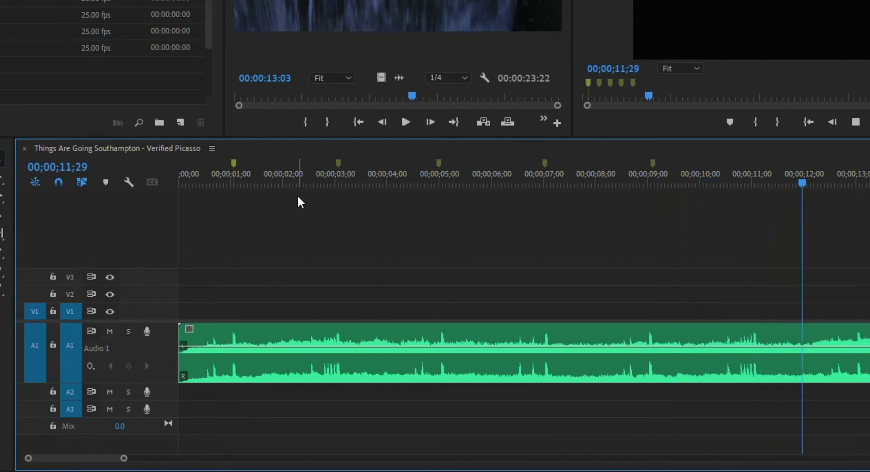
{"action": "key", "text": "m"}
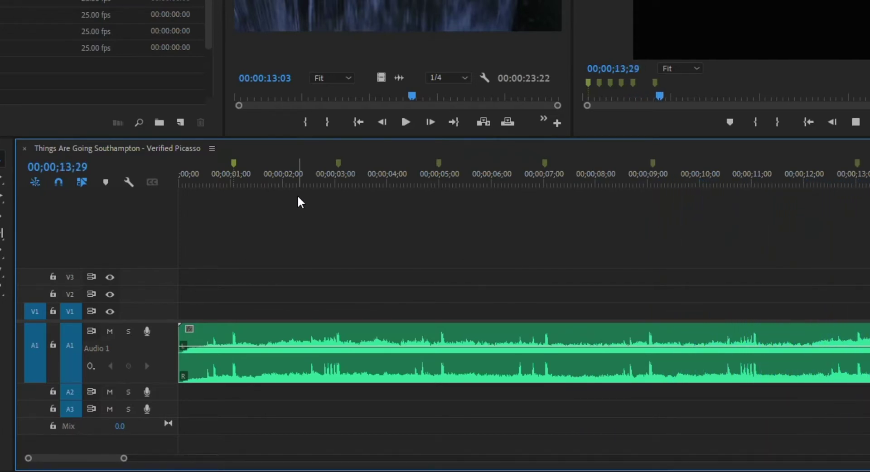
{"action": "key", "text": "m"}
{"action": "key", "text": "space"}
{"action": "left_click_drag", "start_coordinate": [211, 167], "coordinate": [168, 170]}
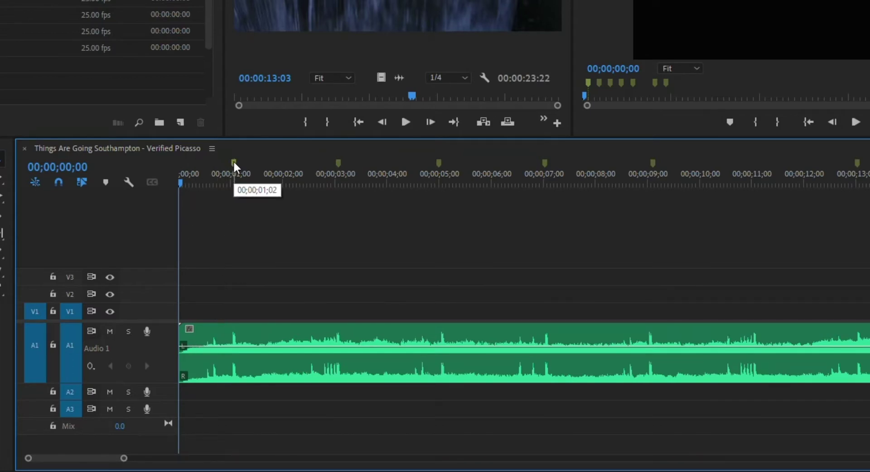
{"action": "key", "text": "m"}
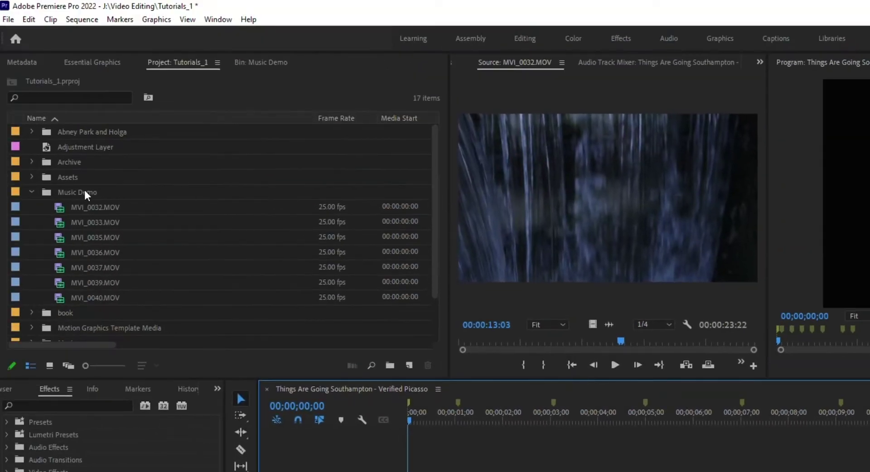
Load MVI_0040.MOV from the Music Demo bin and set In 00:00:03:04, Out 00:00:06:08
{"action": "left_click", "coordinate": [84, 193]}
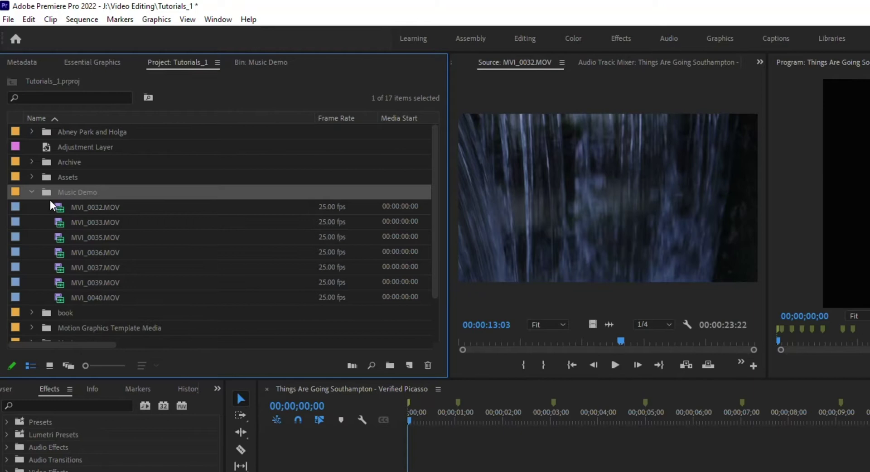
{"action": "left_click", "coordinate": [245, 62]}
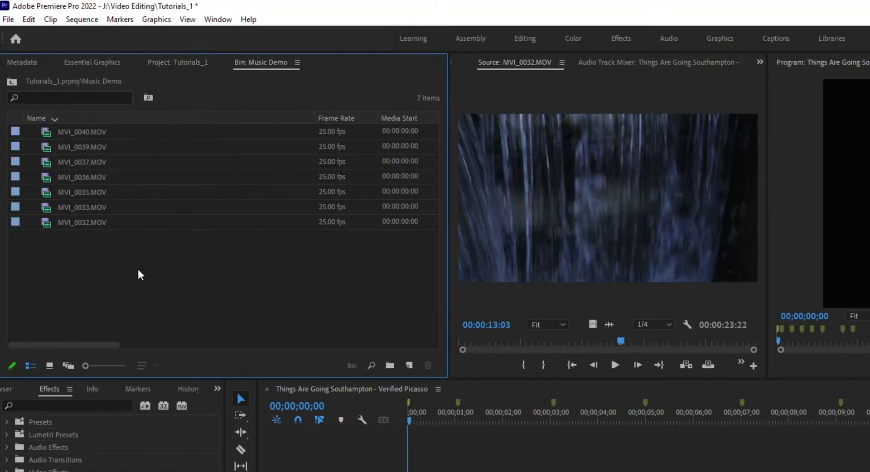
{"action": "double_click", "coordinate": [46, 131]}
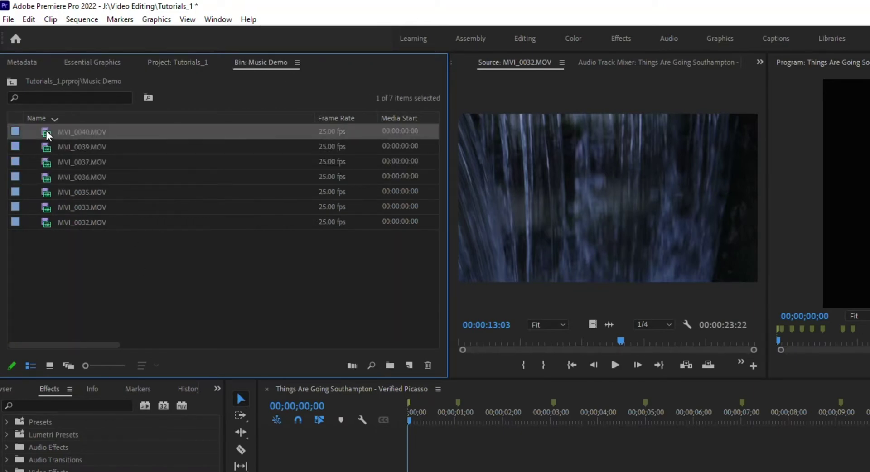
{"action": "left_click_drag", "start_coordinate": [464, 342], "coordinate": [501, 340]}
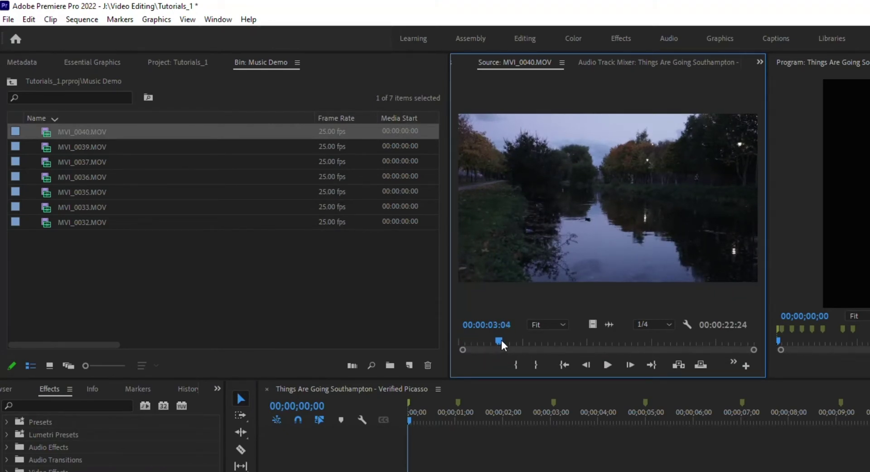
{"action": "key", "text": "i"}
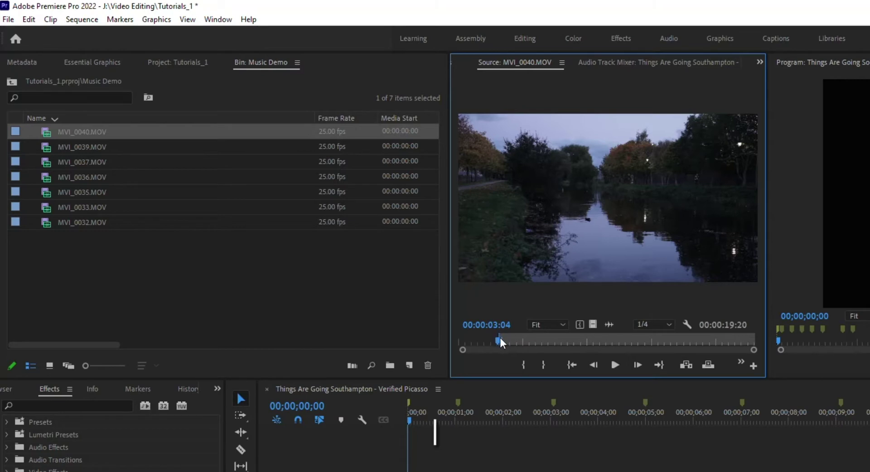
{"action": "left_click_drag", "start_coordinate": [499, 338], "coordinate": [541, 337]}
{"action": "key", "text": "o"}
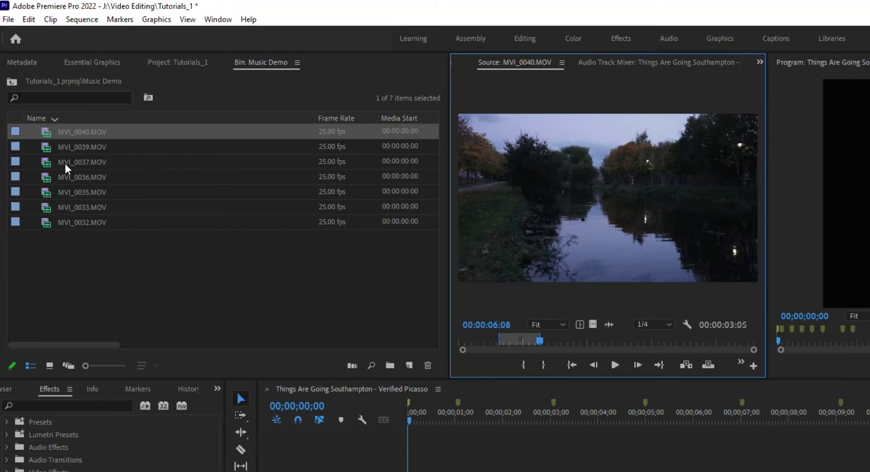
Mark MVI_0039 from 00:00:16:09 to 17:08 and MVI_0037 from 05:22 to 06:17
{"action": "double_click", "coordinate": [46, 148]}
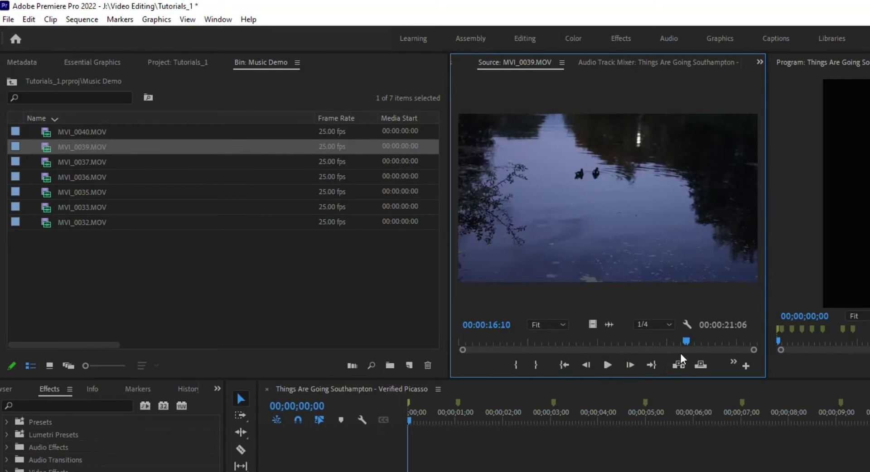
{"action": "left_click", "coordinate": [686, 339]}
{"action": "key", "text": "i"}
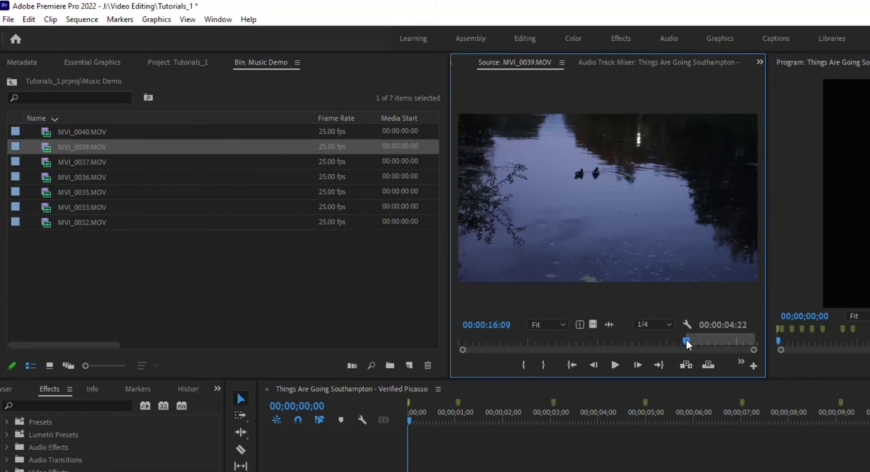
{"action": "key", "text": "space"}
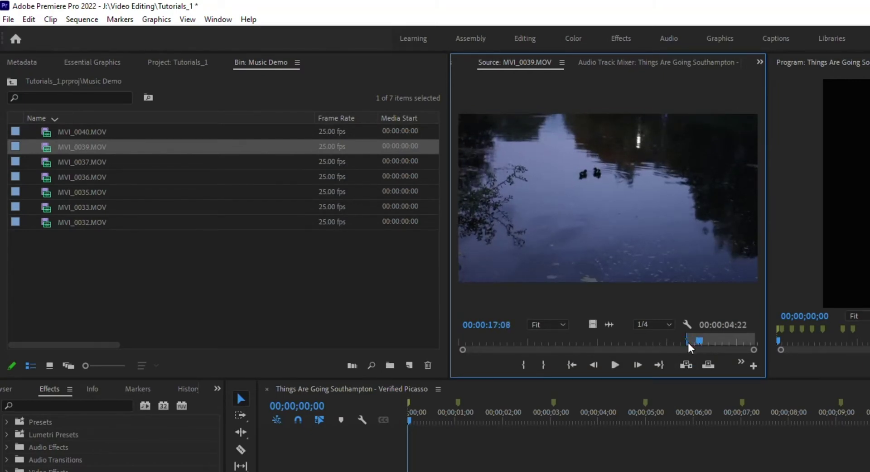
{"action": "key", "text": "o"}
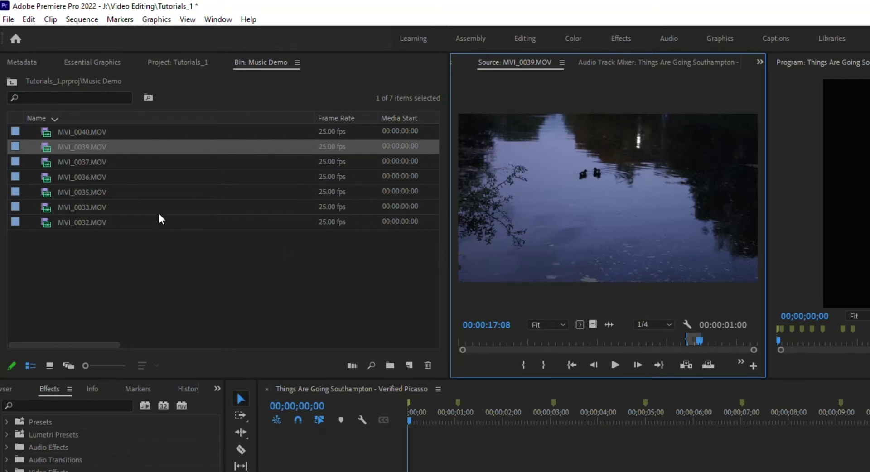
{"action": "mouse_move", "coordinate": [48, 162]}
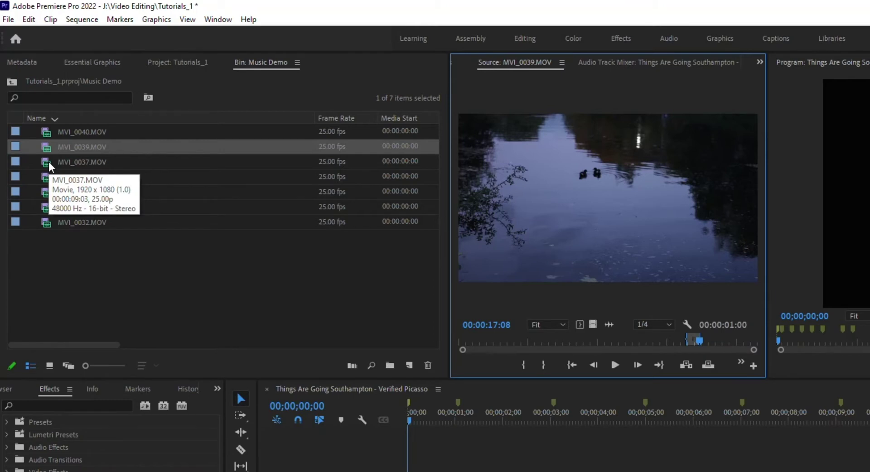
{"action": "double_click", "coordinate": [48, 162]}
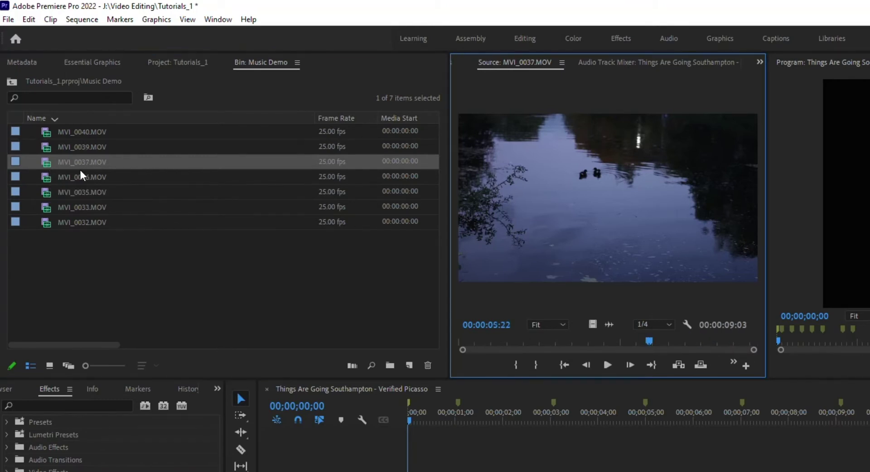
{"action": "key", "text": "i"}
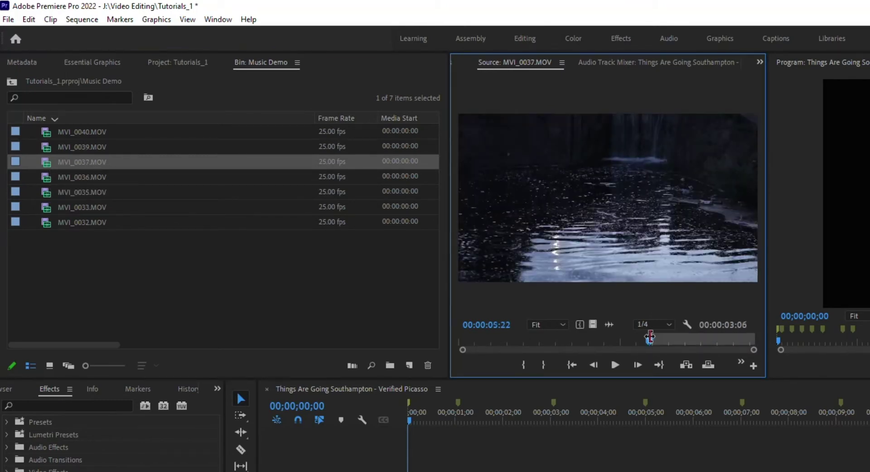
{"action": "left_click_drag", "start_coordinate": [650, 338], "coordinate": [675, 339]}
{"action": "key", "text": "o"}
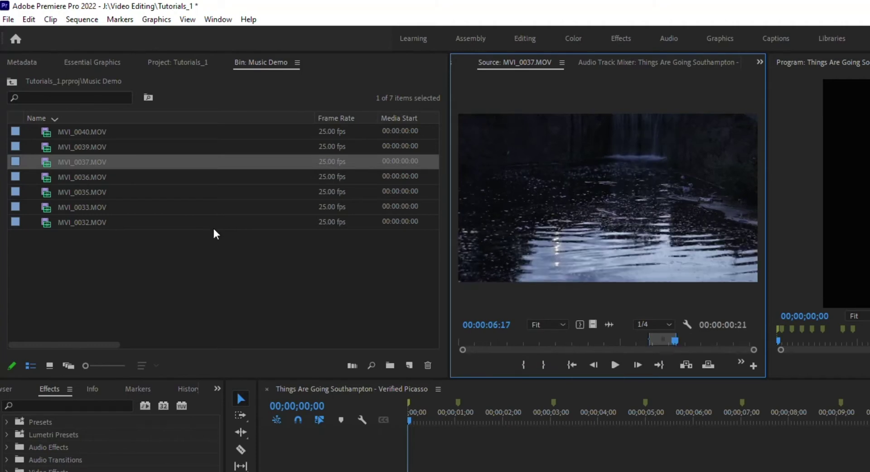
Mark an In/Out range on MVI_0036 from 17:20, and MVI_0035 from 14:08 to 16:22
{"action": "double_click", "coordinate": [45, 186]}
{"action": "left_click_drag", "start_coordinate": [550, 339], "coordinate": [589, 342]}
{"action": "key", "text": "i"}
{"action": "key", "text": "o"}
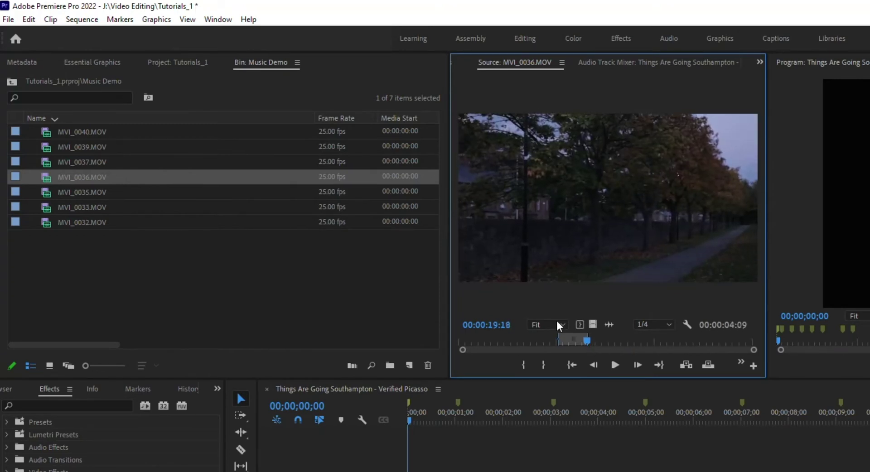
{"action": "double_click", "coordinate": [51, 193]}
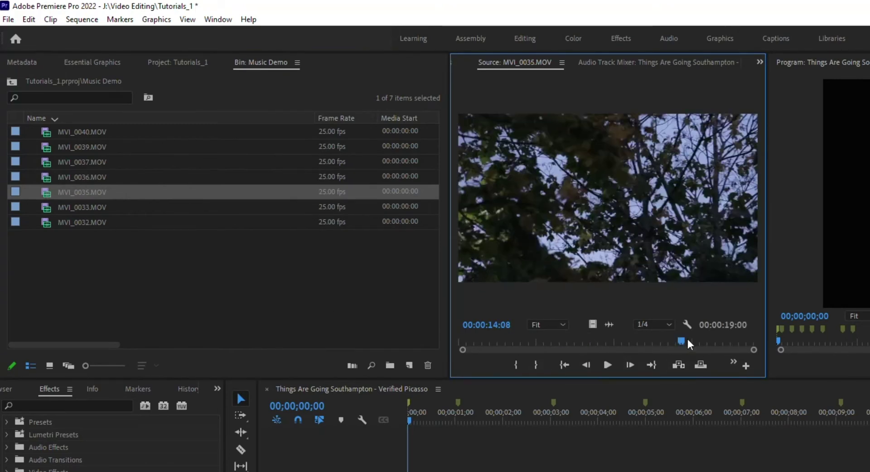
{"action": "key", "text": "i"}
{"action": "left_click_drag", "start_coordinate": [684, 340], "coordinate": [723, 341]}
{"action": "key", "text": "o"}
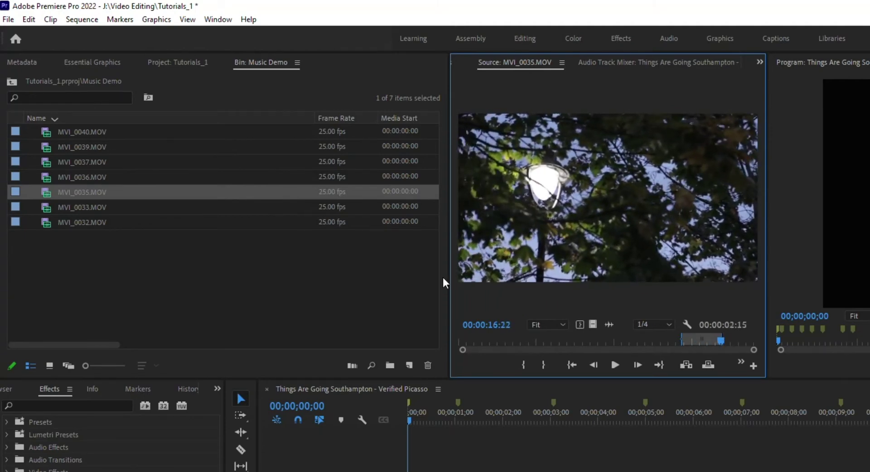
Mark In/Out ranges on MVI_0033 from 04:04 and MVI_0032 ending at 16:03
{"action": "double_click", "coordinate": [47, 206]}
{"action": "key", "text": "i"}
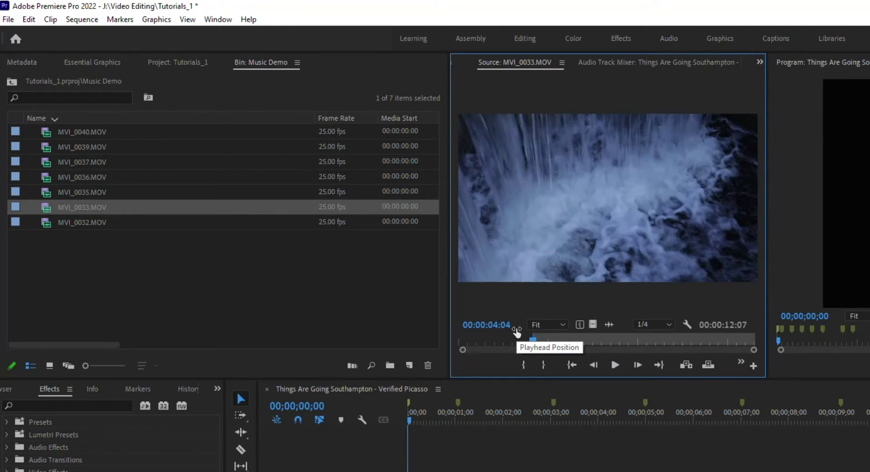
{"action": "left_click_drag", "start_coordinate": [533, 340], "coordinate": [568, 339]}
{"action": "key", "text": "o"}
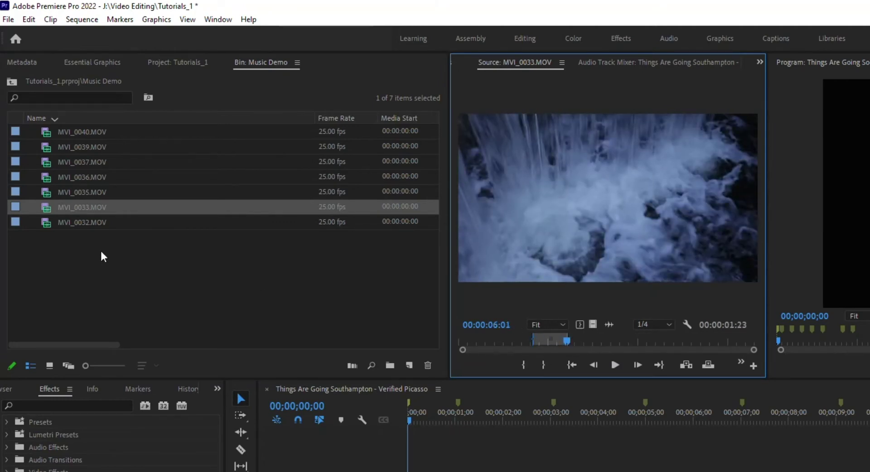
{"action": "double_click", "coordinate": [50, 222]}
{"action": "key", "text": "i"}
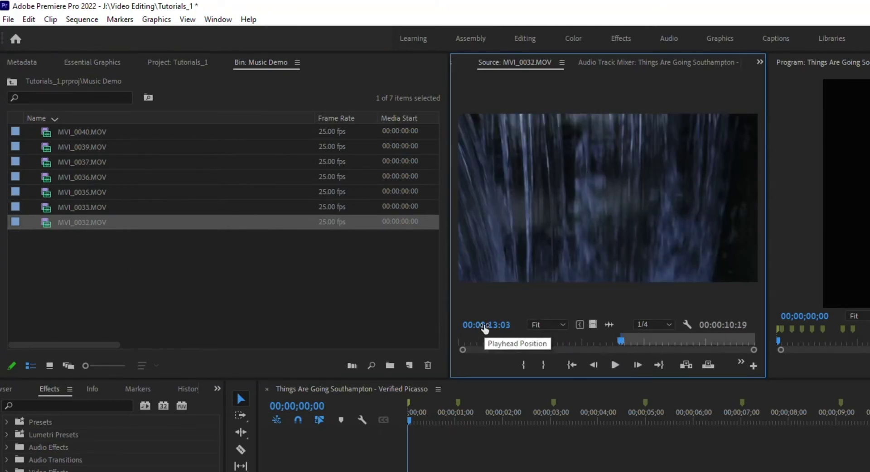
{"action": "left_click_drag", "start_coordinate": [627, 338], "coordinate": [660, 339]}
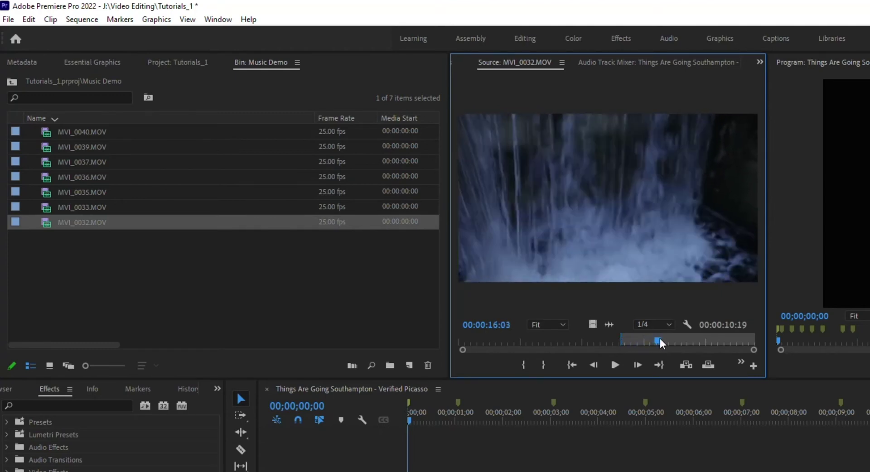
{"action": "key", "text": "o"}
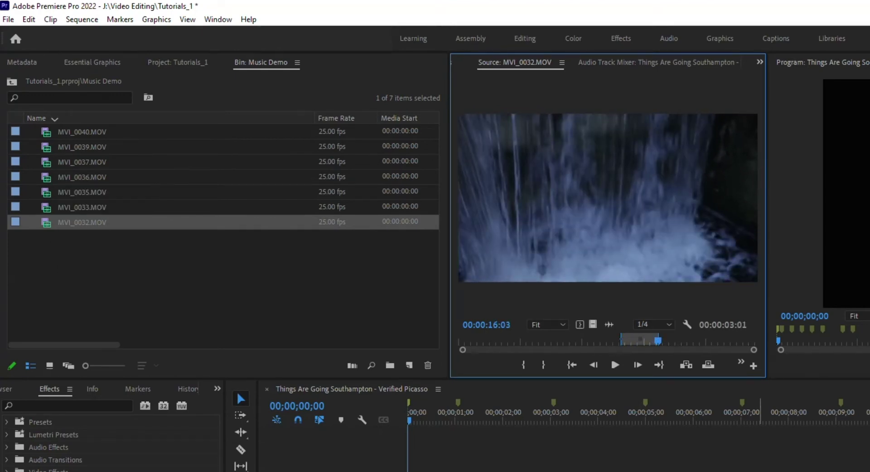
Switch the bin to Icon View and reorder thumbnails so MVI_0039 sits between MVI_0040 and MVI_0033
{"action": "left_click", "coordinate": [122, 184]}
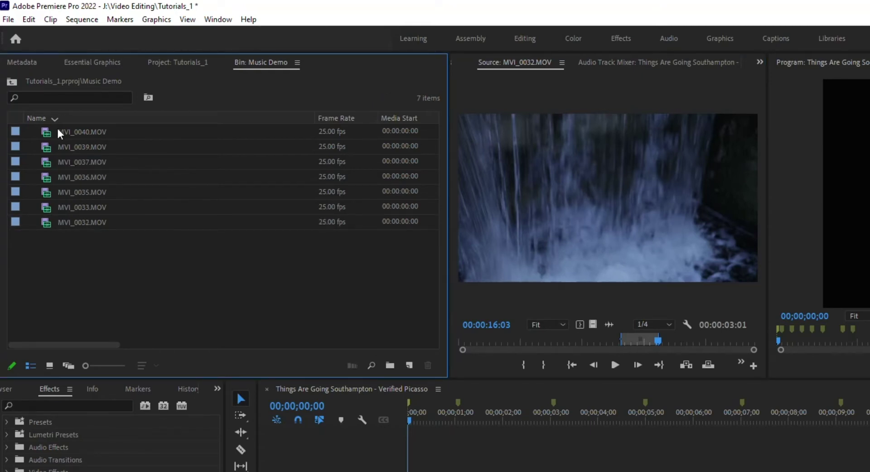
{"action": "left_click", "coordinate": [58, 129]}
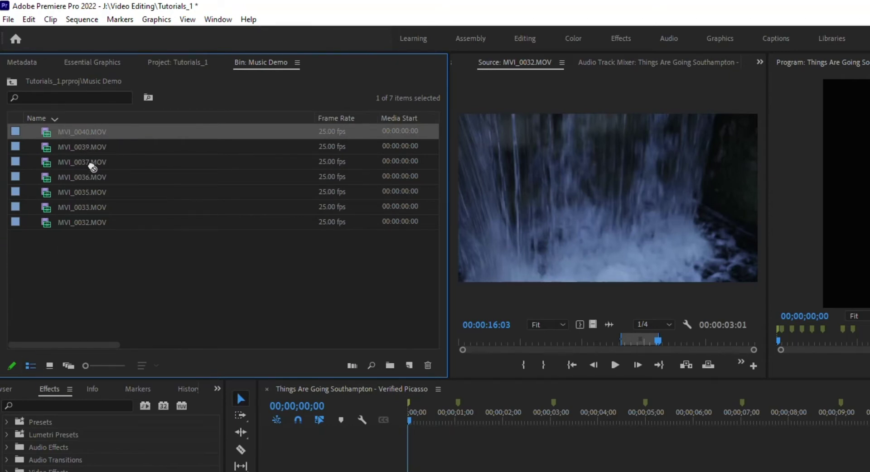
{"action": "left_click", "coordinate": [50, 365]}
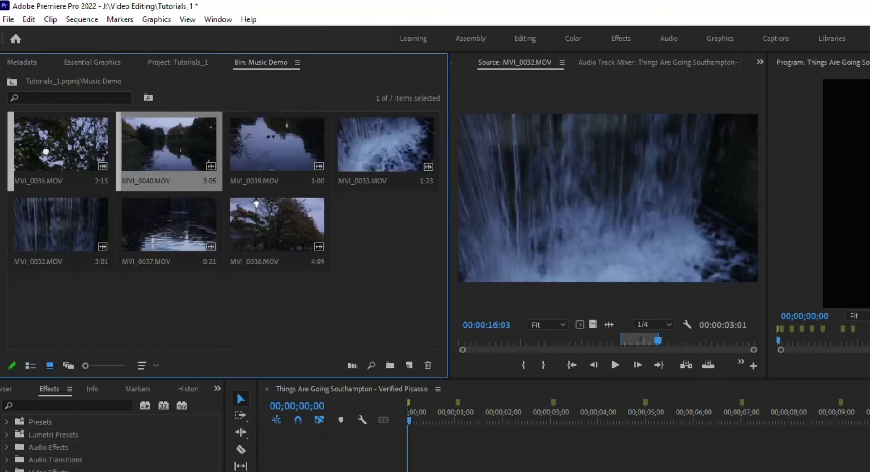
{"action": "left_click_drag", "start_coordinate": [318, 149], "coordinate": [336, 147]}
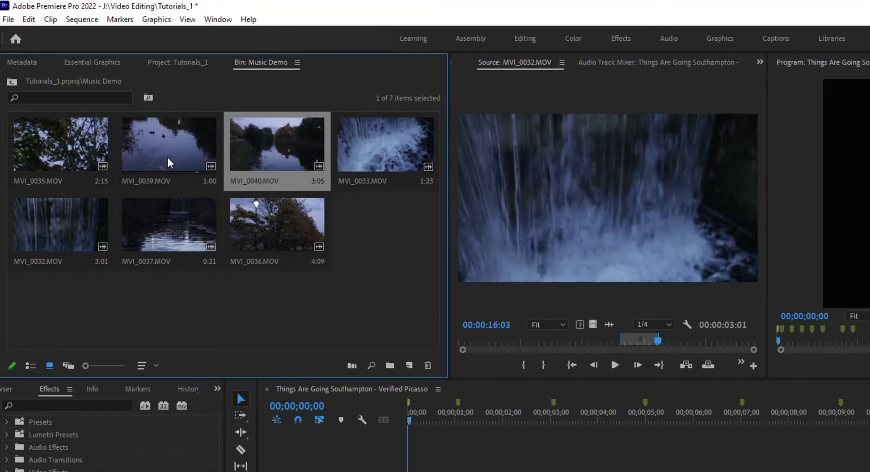
{"action": "left_click_drag", "start_coordinate": [167, 156], "coordinate": [235, 220]}
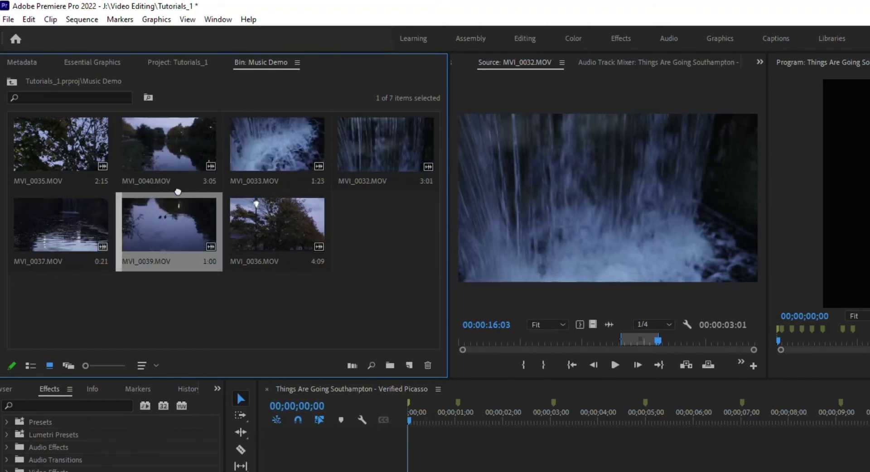
{"action": "left_click_drag", "start_coordinate": [178, 192], "coordinate": [234, 130]}
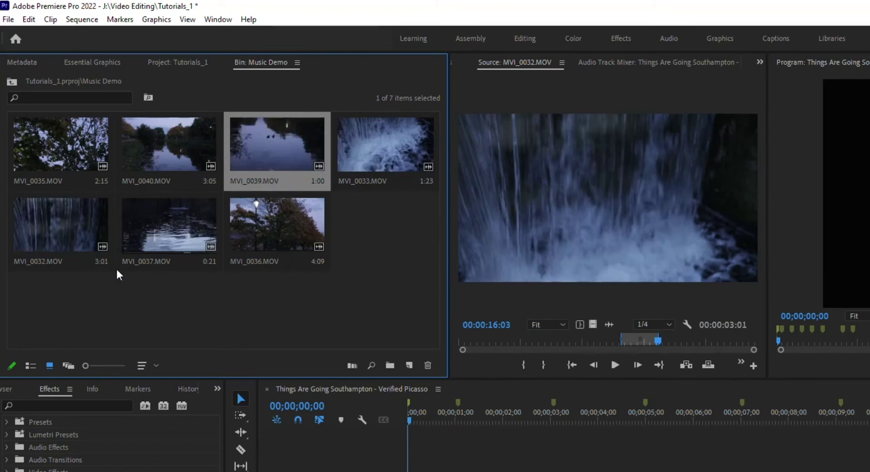
Select all seven clips from MVI_0035 through MVI_0036
{"action": "left_click", "coordinate": [46, 308]}
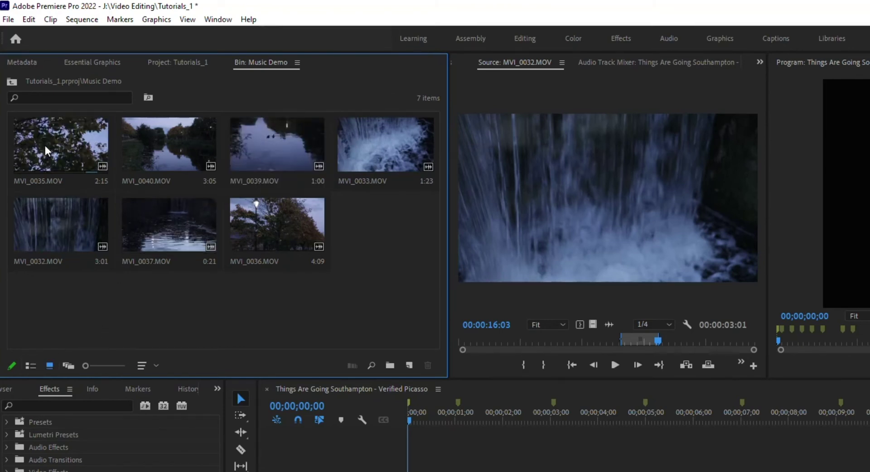
{"action": "left_click", "coordinate": [45, 146]}
{"action": "left_click", "coordinate": [274, 217], "text": "shift"}
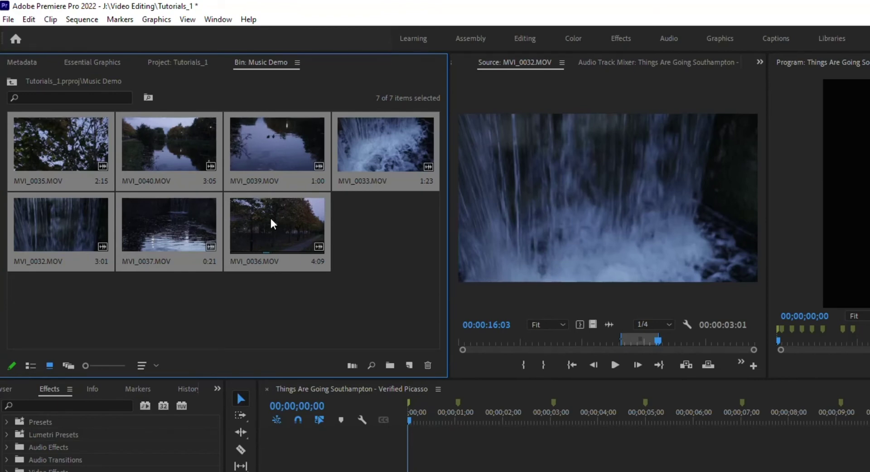
Run Automate to Sequence with Selection Order, At Unnumbered Markers placement and Ignore Audio checked
{"action": "left_click", "coordinate": [58, 22]}
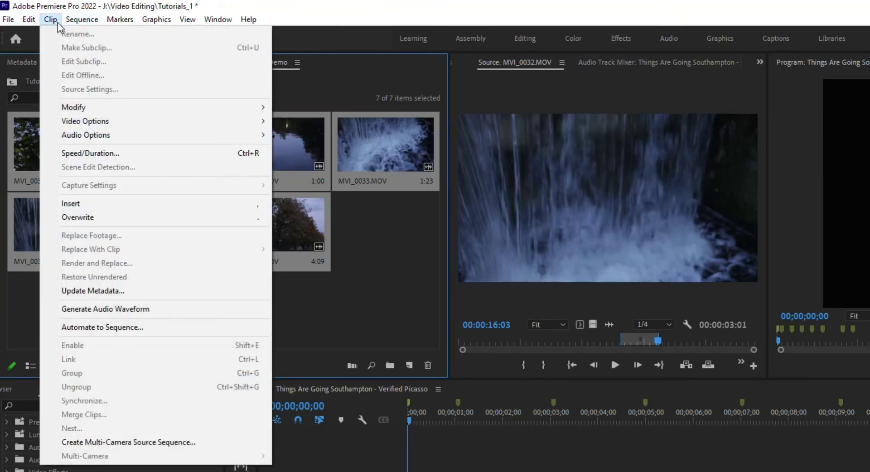
{"action": "left_click", "coordinate": [117, 328]}
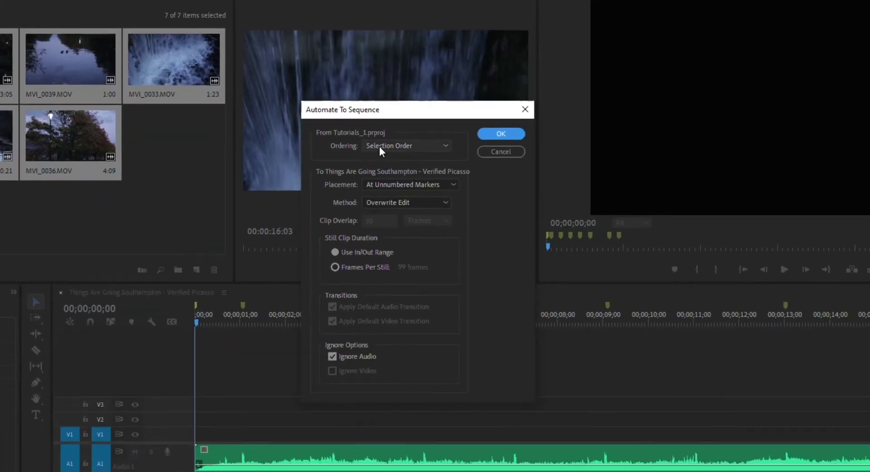
{"action": "left_click", "coordinate": [602, 234]}
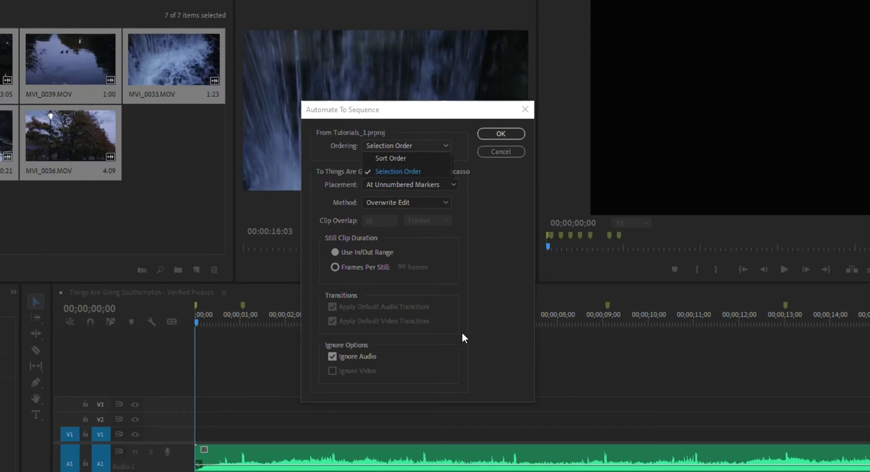
{"action": "left_click", "coordinate": [420, 161]}
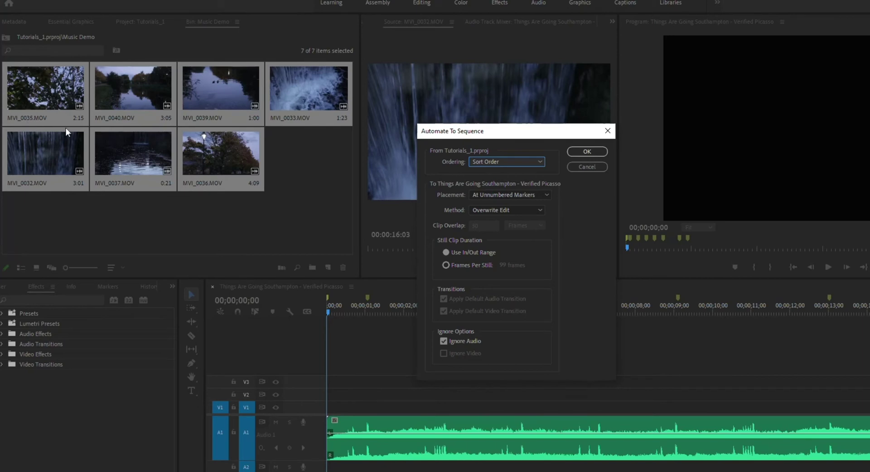
{"action": "left_click", "coordinate": [486, 162]}
{"action": "left_click", "coordinate": [494, 175]}
{"action": "left_click", "coordinate": [481, 195]}
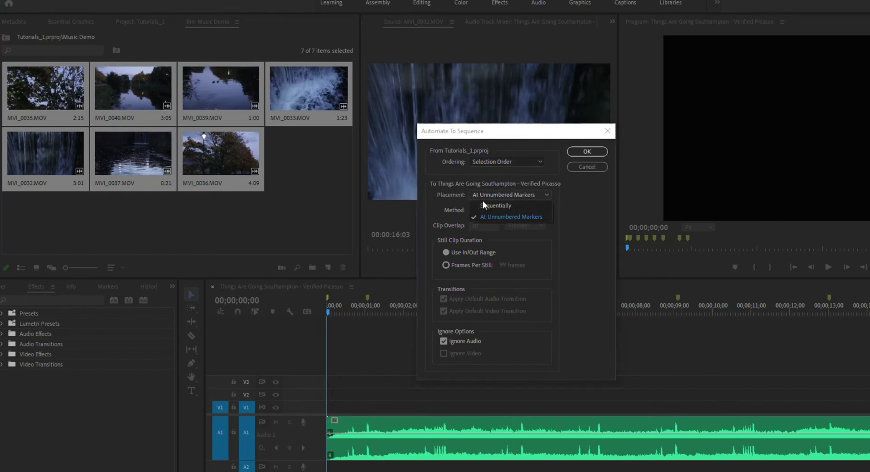
{"action": "left_click", "coordinate": [517, 218]}
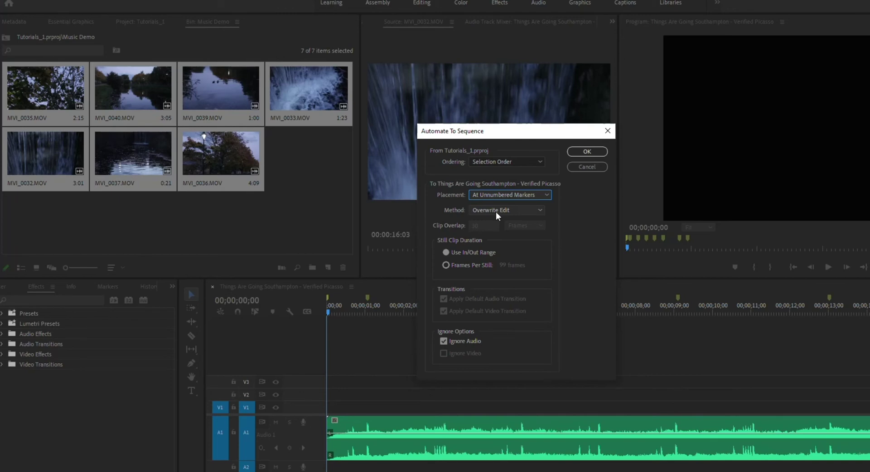
{"action": "left_click", "coordinate": [444, 340]}
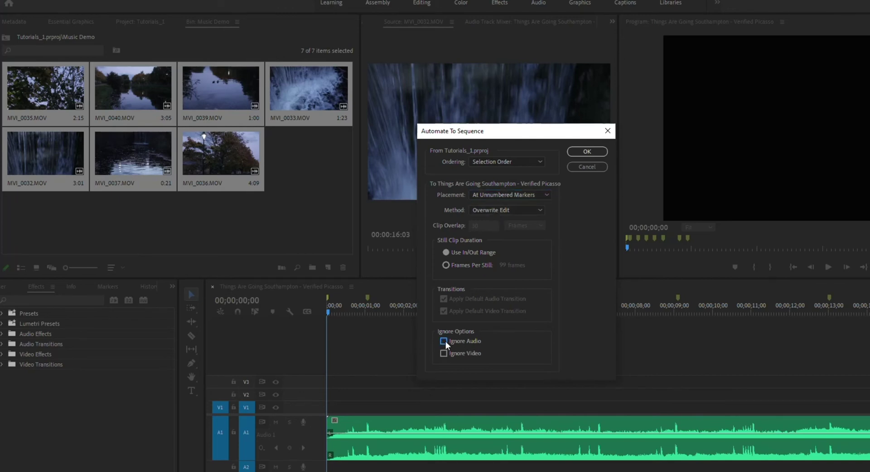
{"action": "left_click", "coordinate": [444, 342]}
{"action": "left_click", "coordinate": [573, 153]}
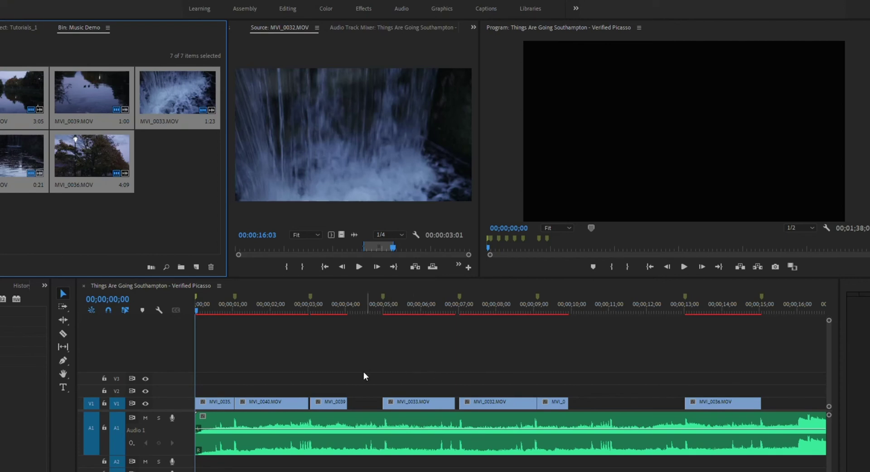
Drag the edges of MVI_0039, MVI_0037 and MVI_0036 on V1 outward until no gaps remain
{"action": "left_click", "coordinate": [320, 404]}
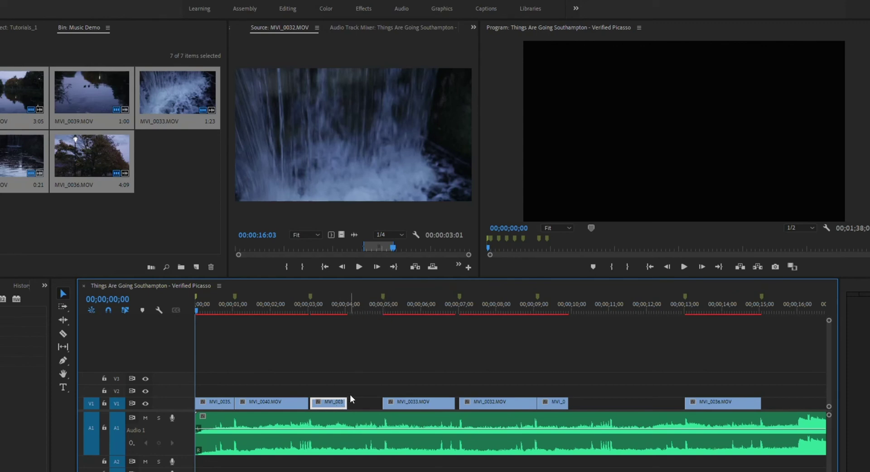
{"action": "left_click_drag", "start_coordinate": [346, 402], "coordinate": [383, 401]}
{"action": "left_click_drag", "start_coordinate": [312, 402], "coordinate": [309, 402]}
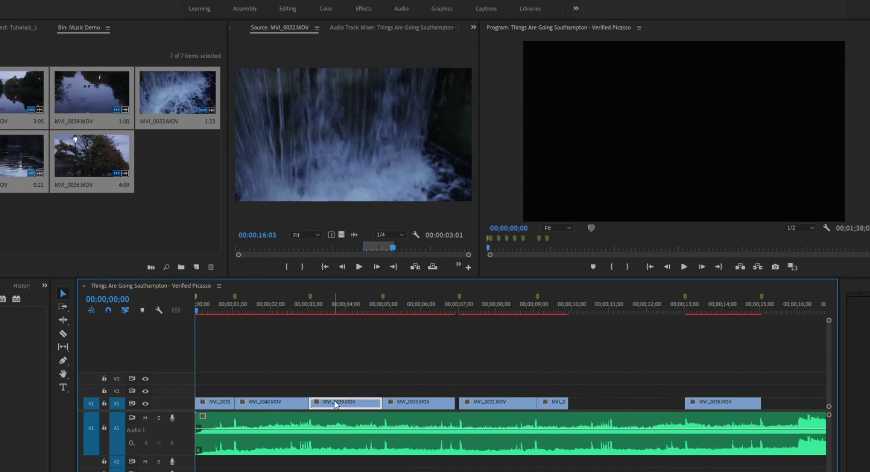
{"action": "left_click_drag", "start_coordinate": [454, 402], "coordinate": [455, 402]}
{"action": "left_click_drag", "start_coordinate": [567, 402], "coordinate": [602, 401]}
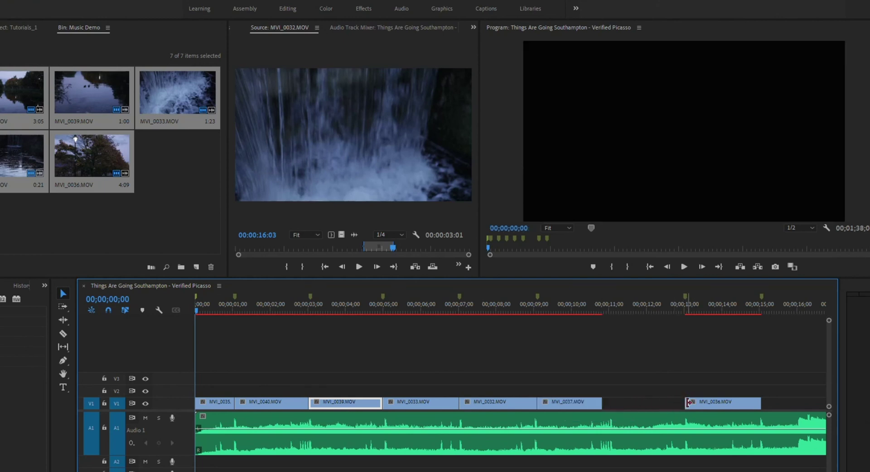
{"action": "left_click_drag", "start_coordinate": [689, 402], "coordinate": [675, 401]}
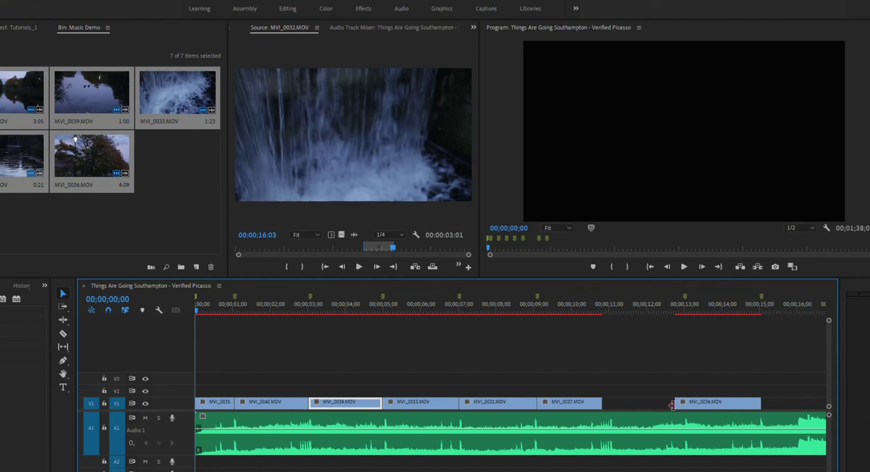
{"action": "left_click_drag", "start_coordinate": [675, 404], "coordinate": [601, 403]}
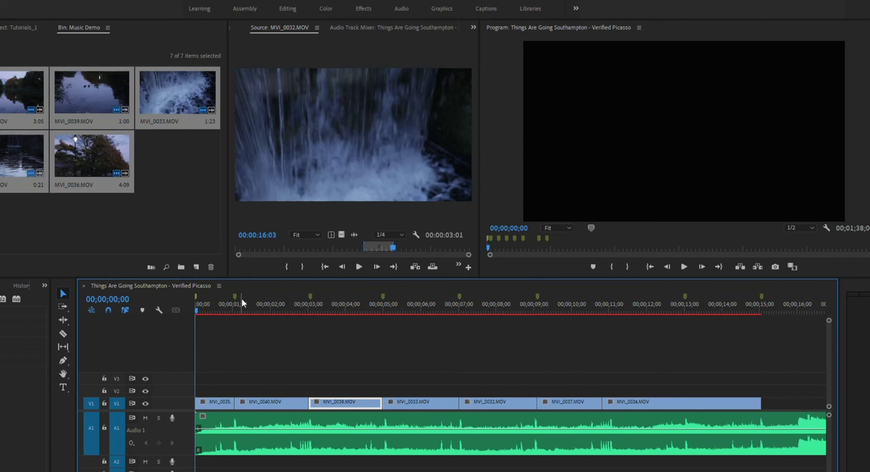
Play the assembled sequence from the start in the Program Monitor
{"action": "key", "text": "space"}
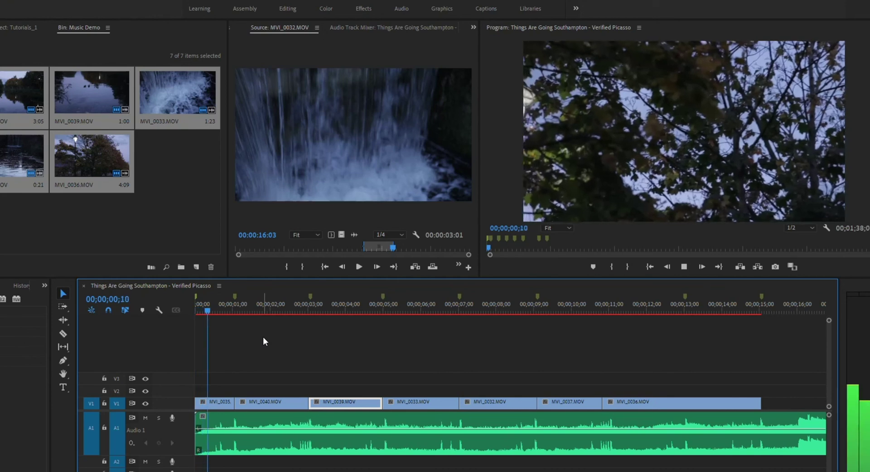